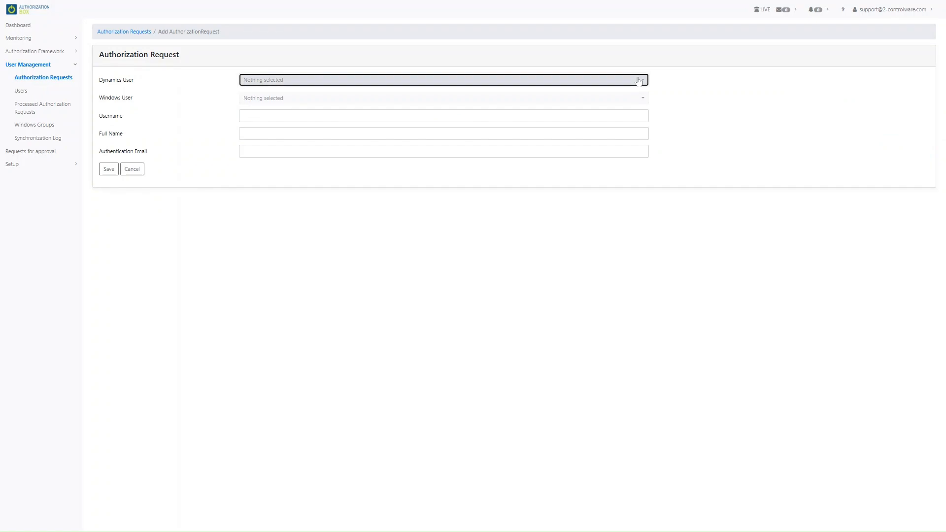
left_click(639, 81)
- Pick the Dynamics user from the dropdown and save the new authorization request
left_click(428, 115)
key("Tab")
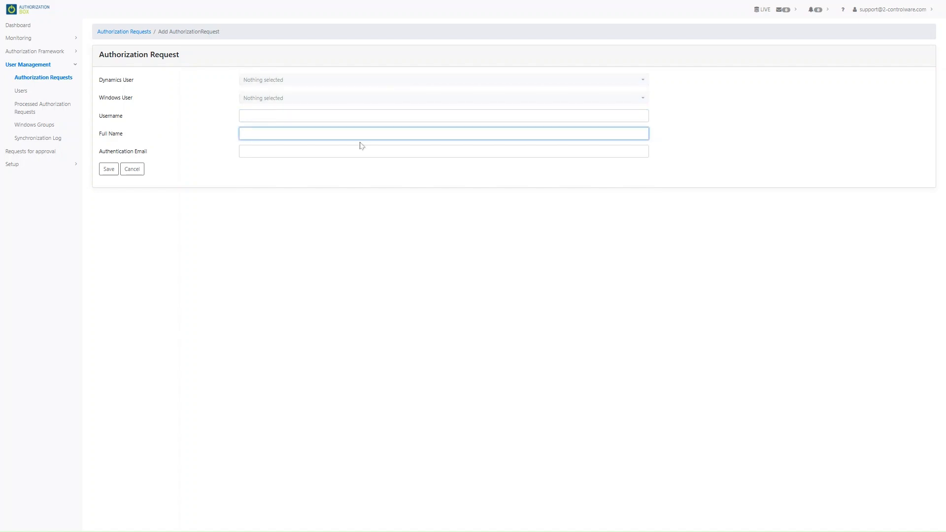
key("Tab")
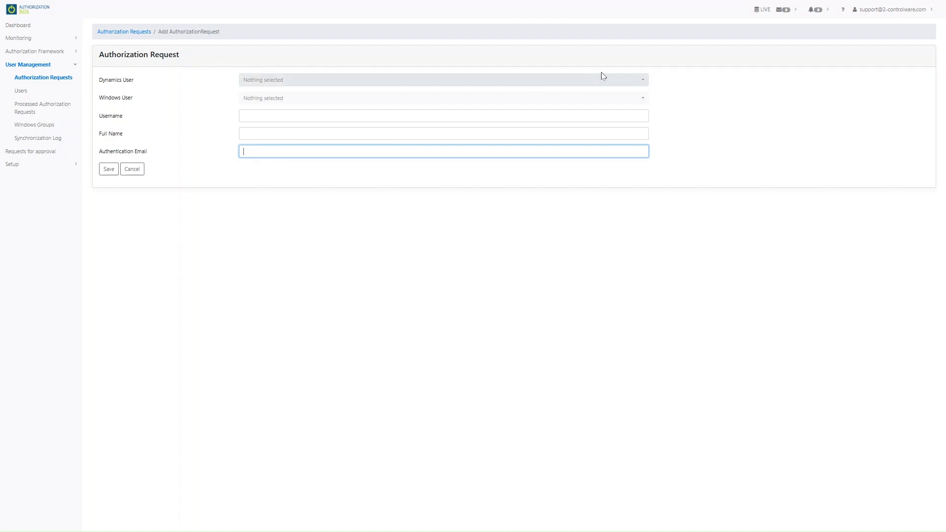
left_click(618, 82)
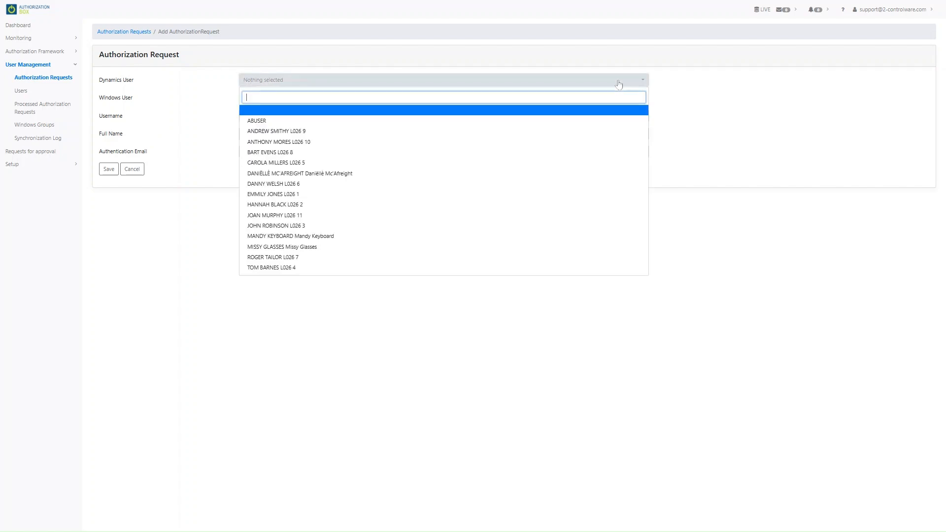
left_click(497, 163)
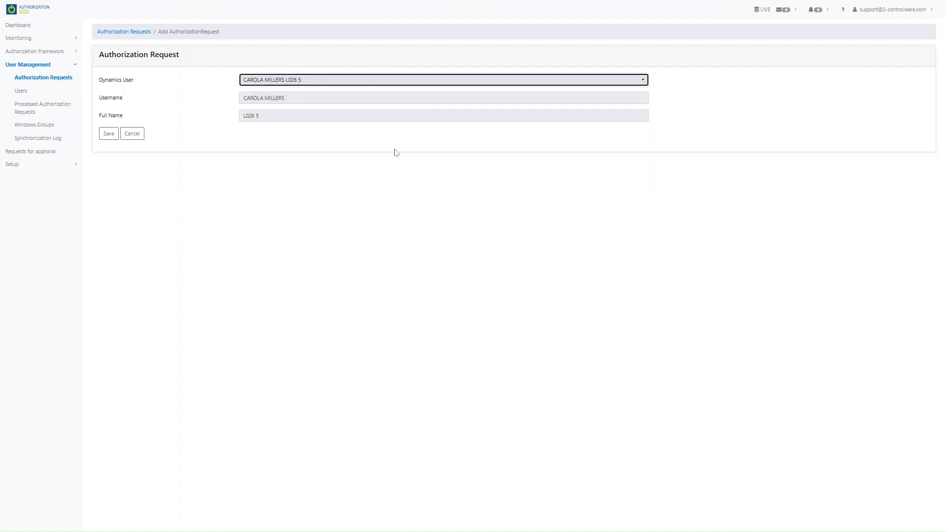
left_click(109, 135)
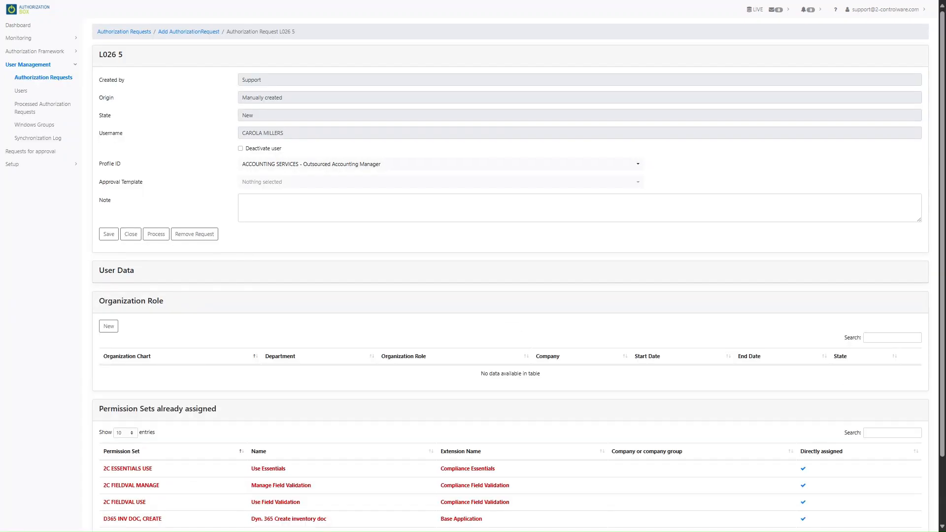
left_click(243, 149)
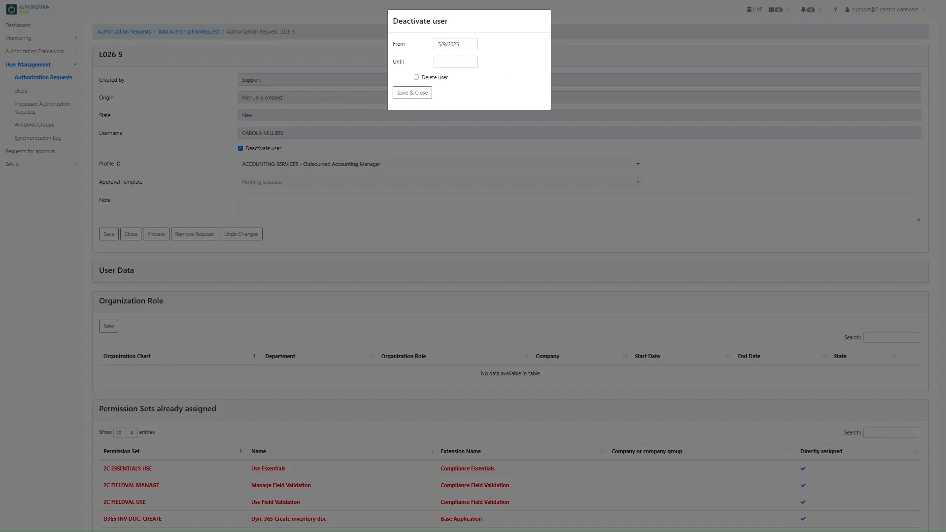
left_click(427, 97)
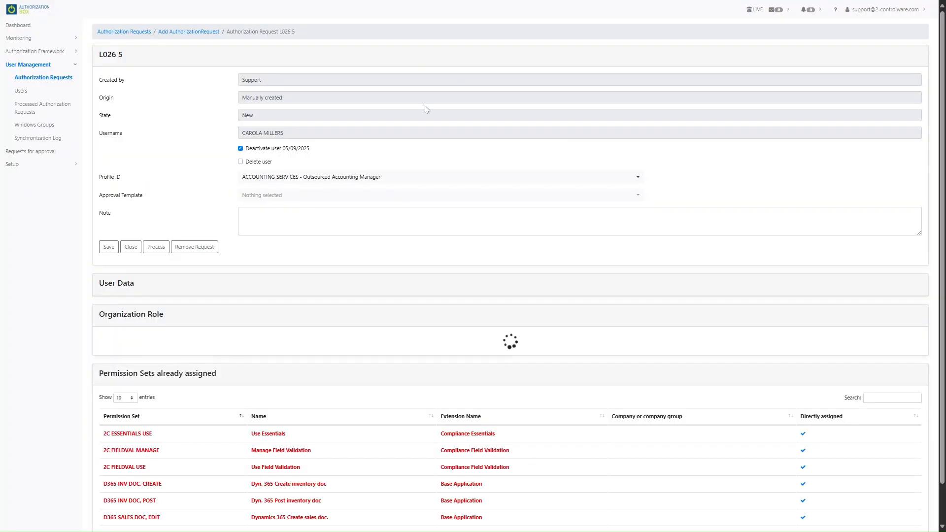
left_click(241, 149)
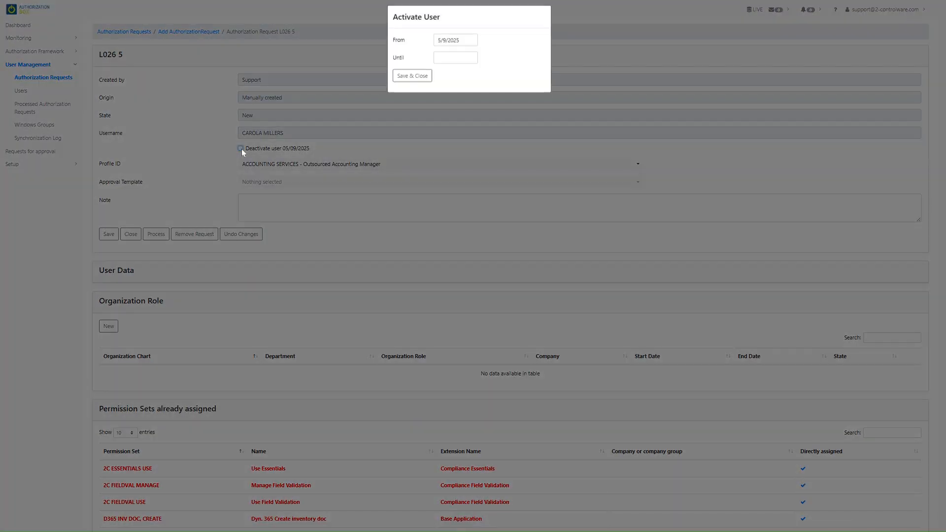
left_click(420, 82)
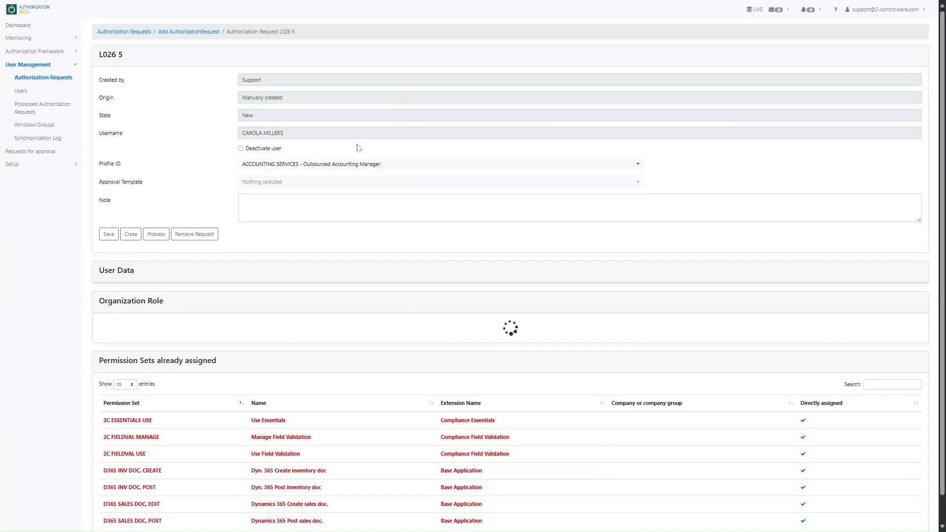
- Set the profile to ACCOUNTANT - Accountant with the note 'add an organization role', and save
left_click(318, 164)
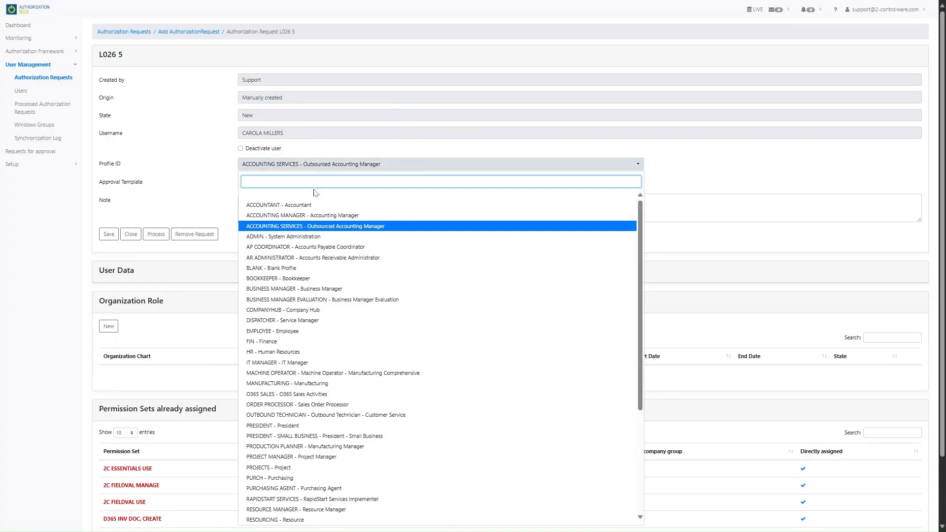
left_click(311, 205)
left_click(310, 206)
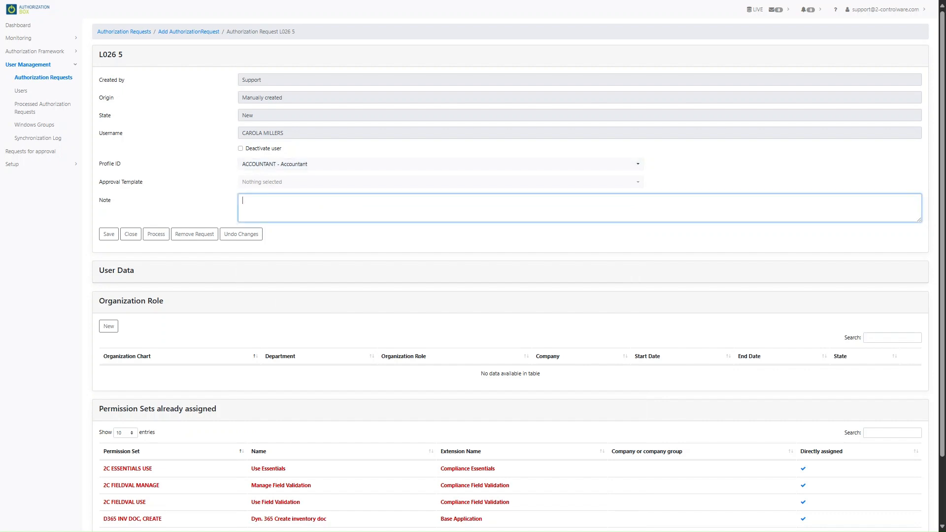
type("add a n organization role")
left_click(104, 237)
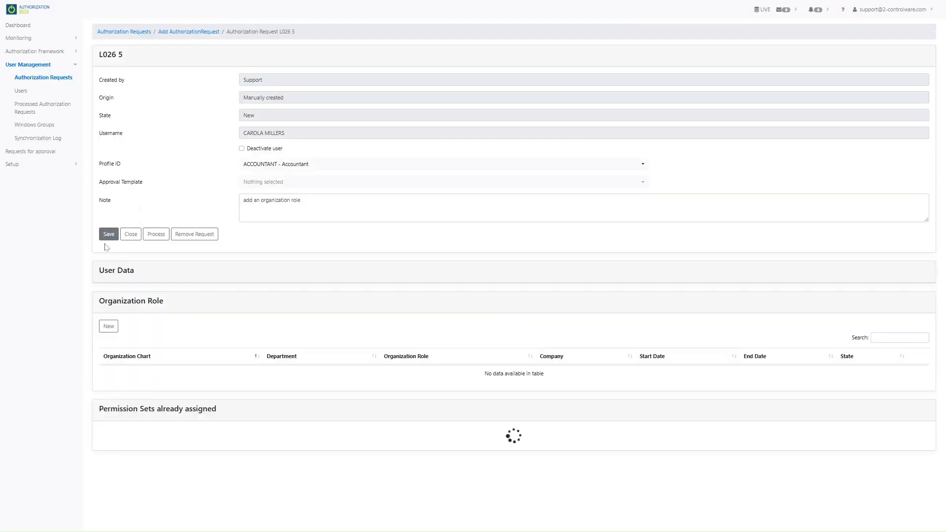
- In User Data, enter the user's full name and first name, then save
left_click(110, 275)
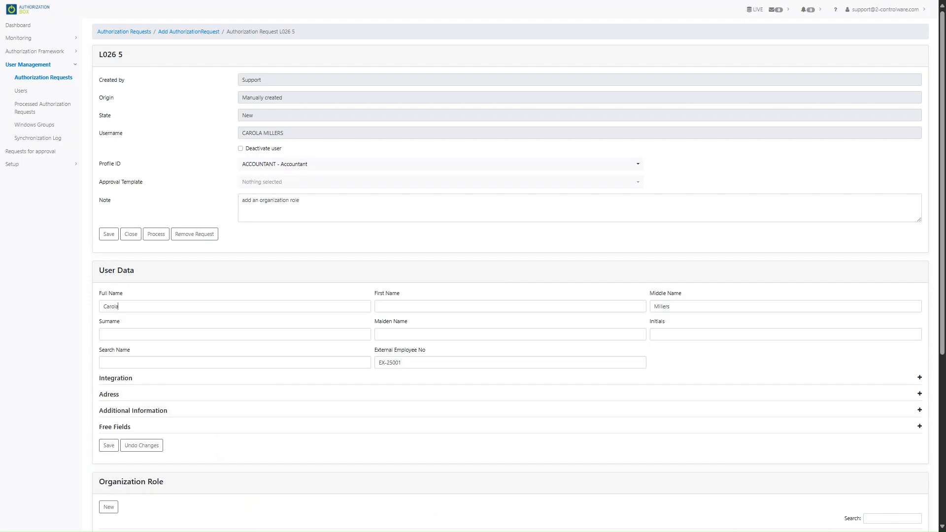
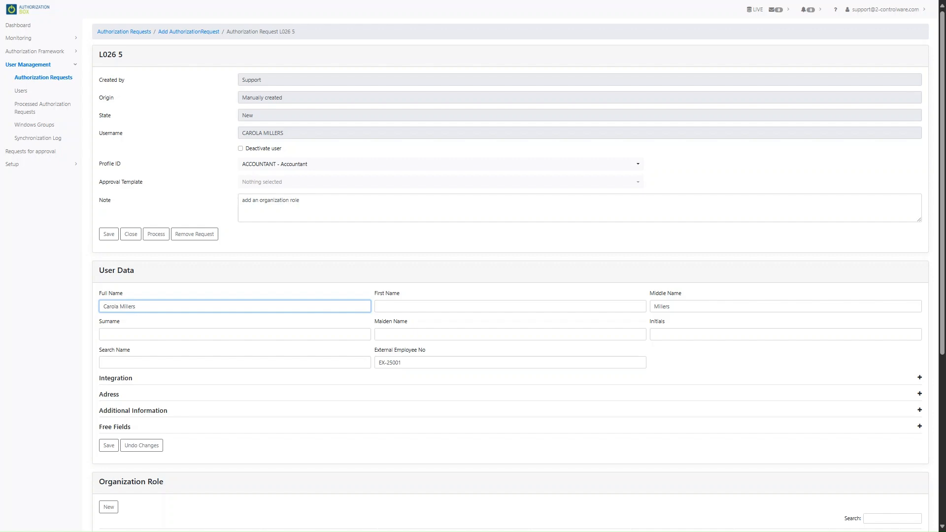
key("Tab")
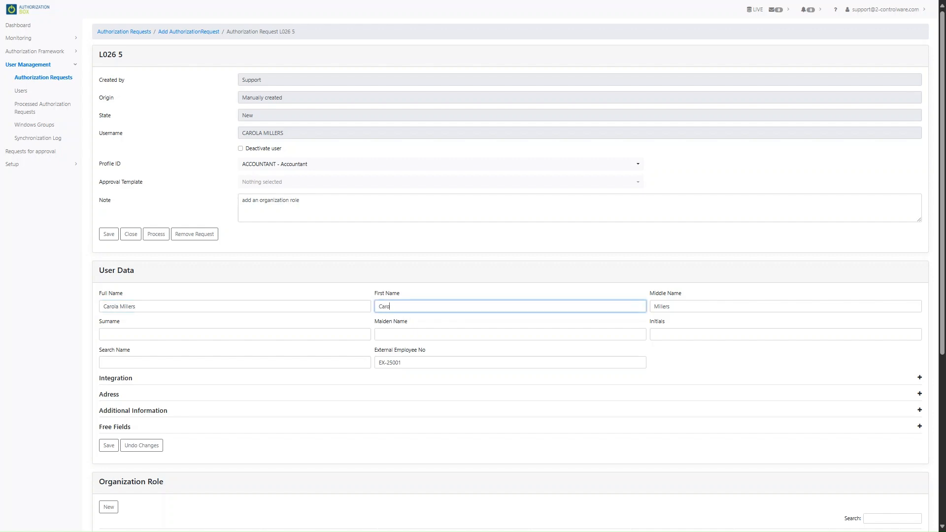
left_click(109, 447)
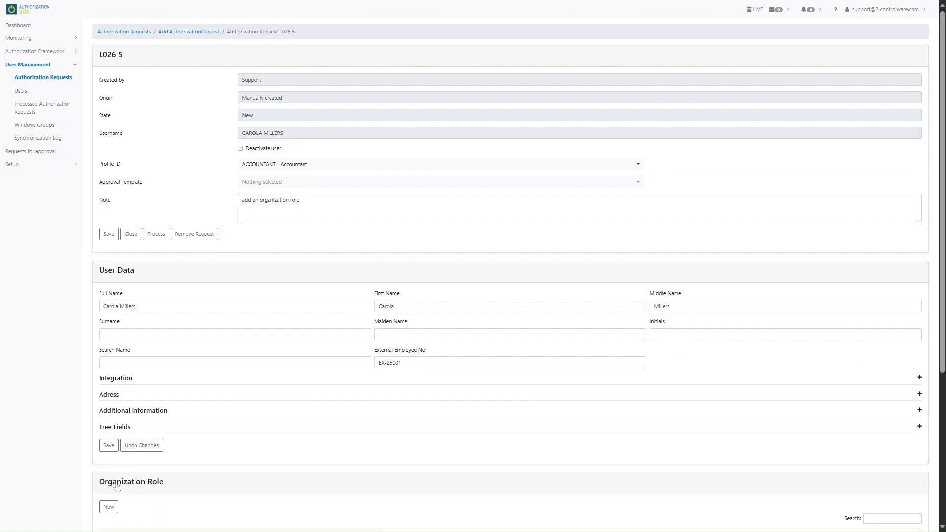
- Add the Production Miller organization role, keeping the 05/09/2025 start date
scroll(117, 487, "down", 2)
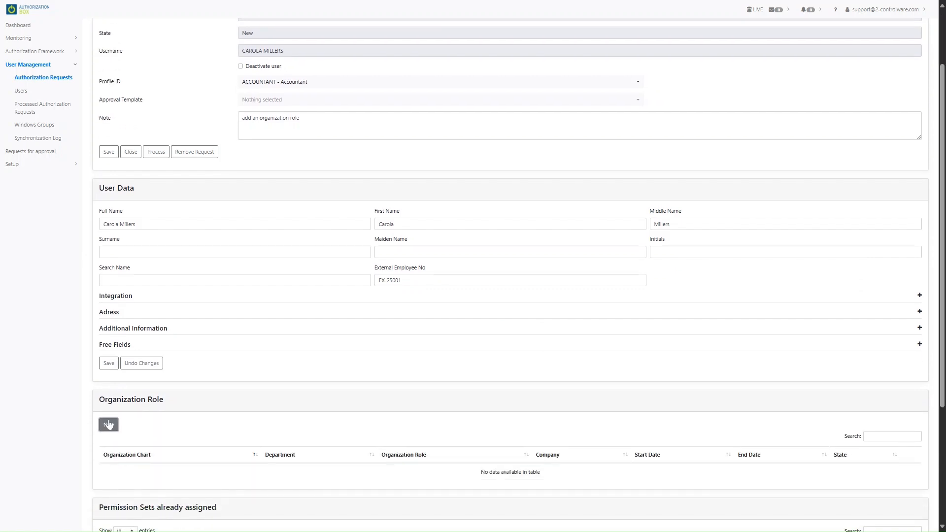
left_click(109, 425)
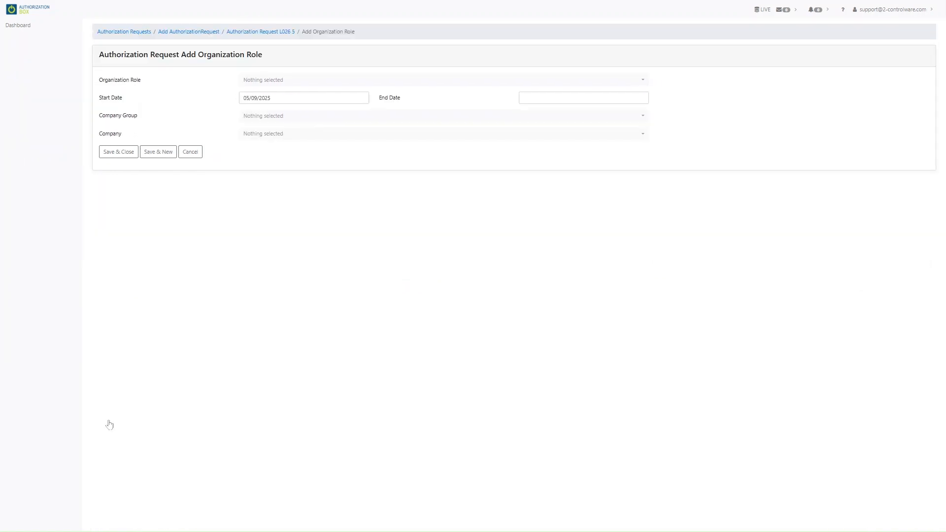
left_click(323, 84)
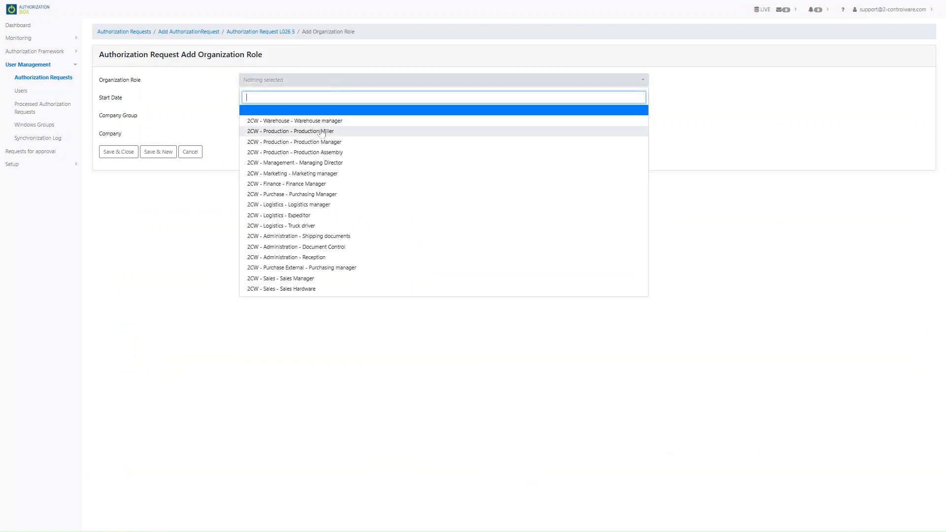
left_click(322, 132)
left_click(259, 97)
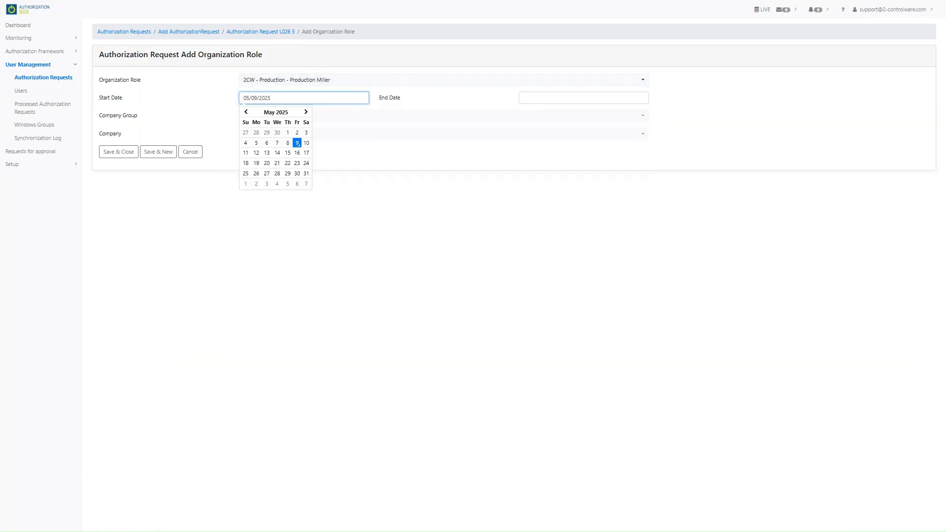
- Clear the role's end date, leave Company empty, and save and close the role
left_click(571, 98)
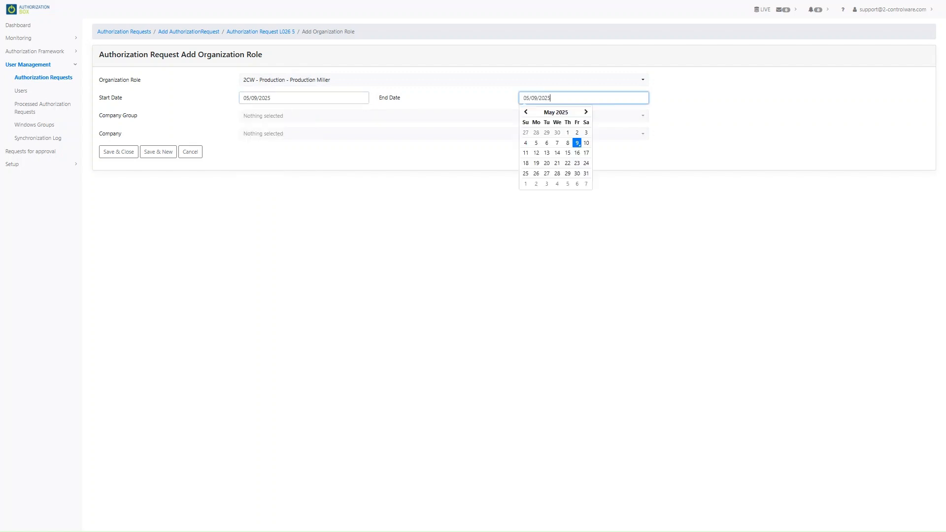
key("ctrl+a")
key("BackSpace")
left_click(658, 142)
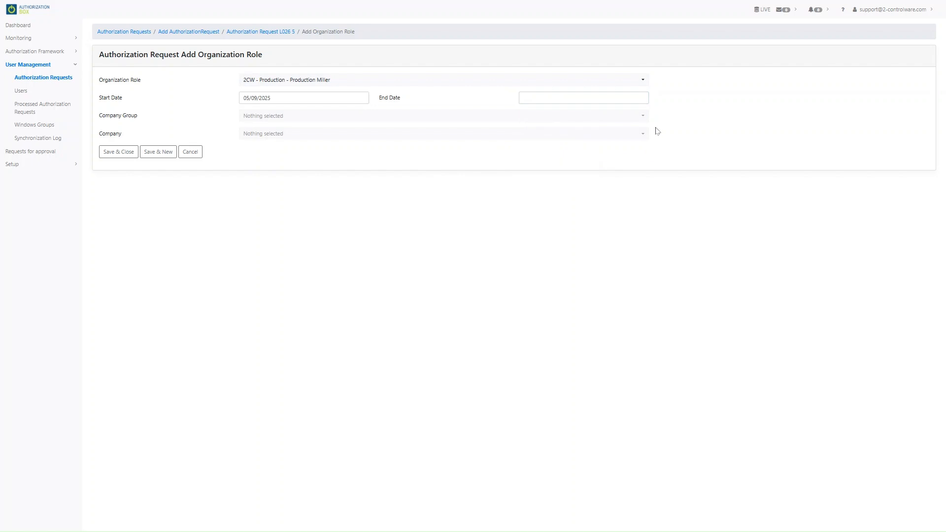
left_click(644, 135)
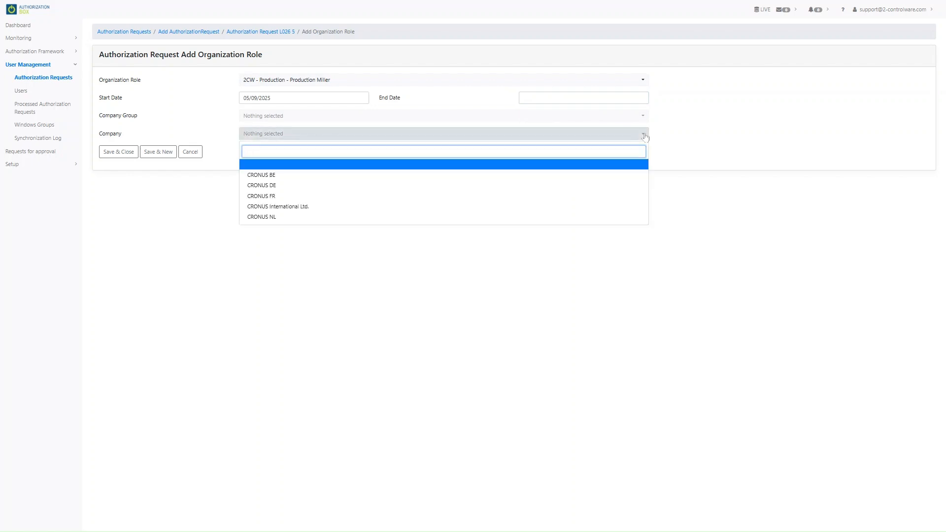
left_click(644, 137)
left_click(643, 117)
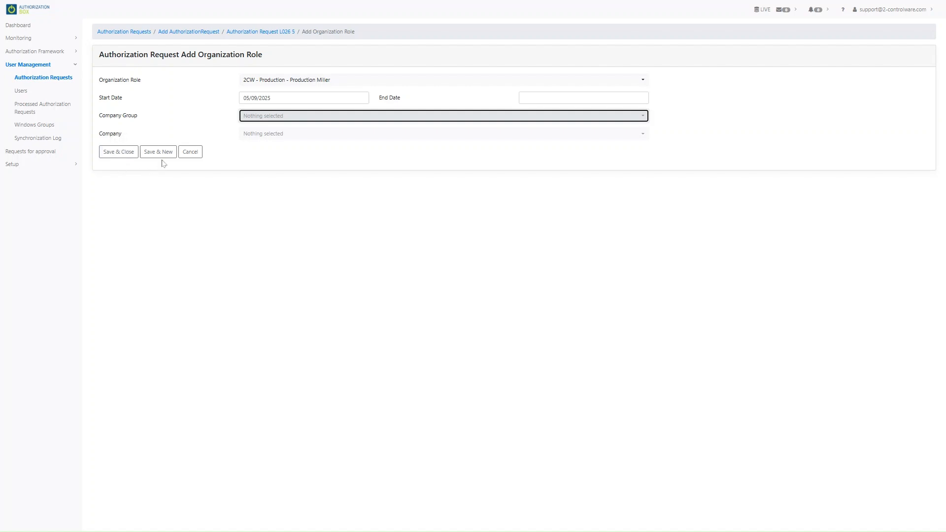
left_click(126, 153)
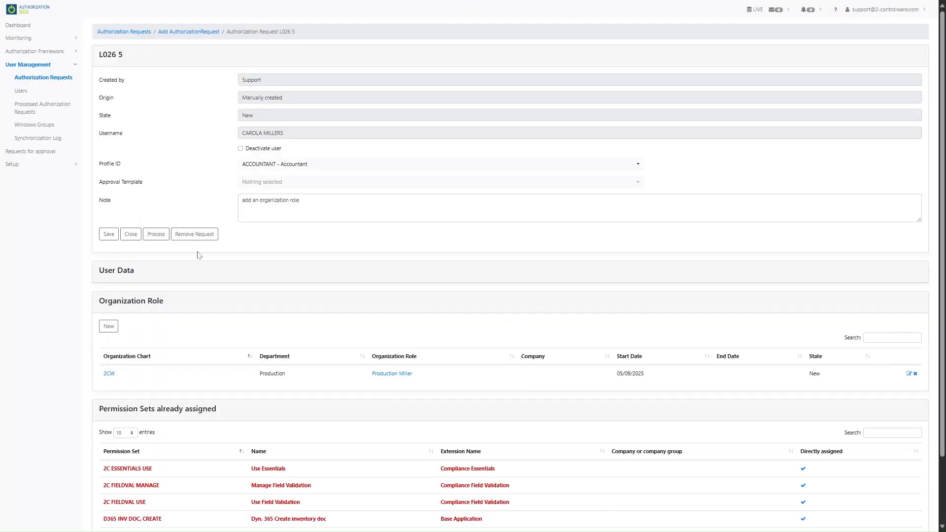
- Process the authorization request and view the Processed Authorization Requests list
left_click(156, 237)
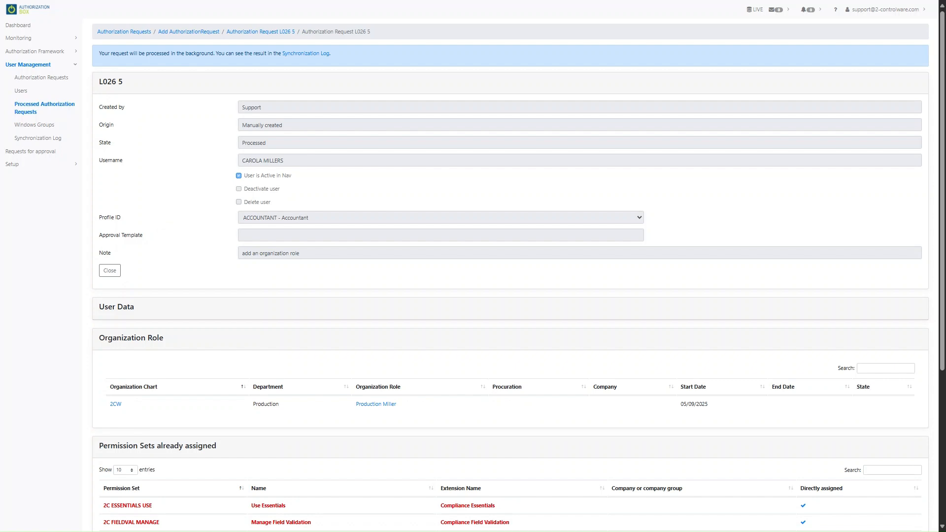
left_click(32, 108)
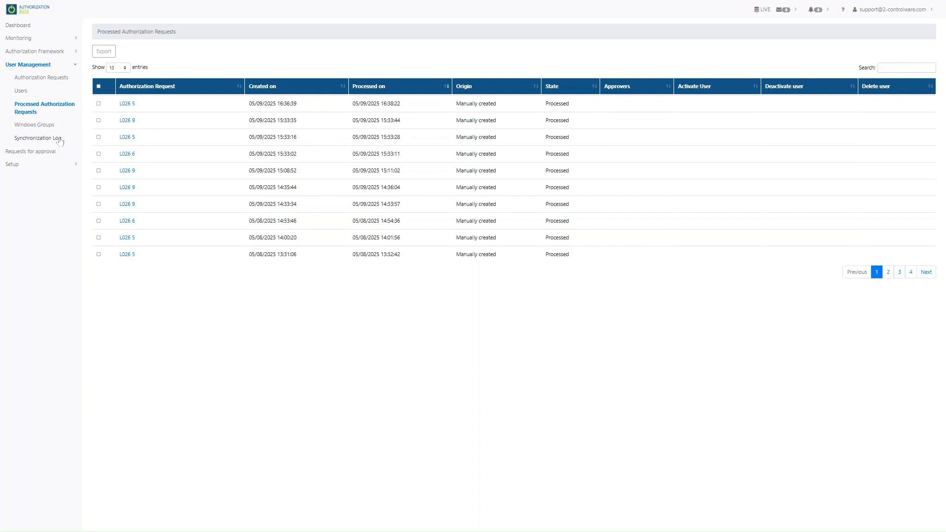
- In the Synchronization Log, read a failed entry's error message and close it
left_click(60, 141)
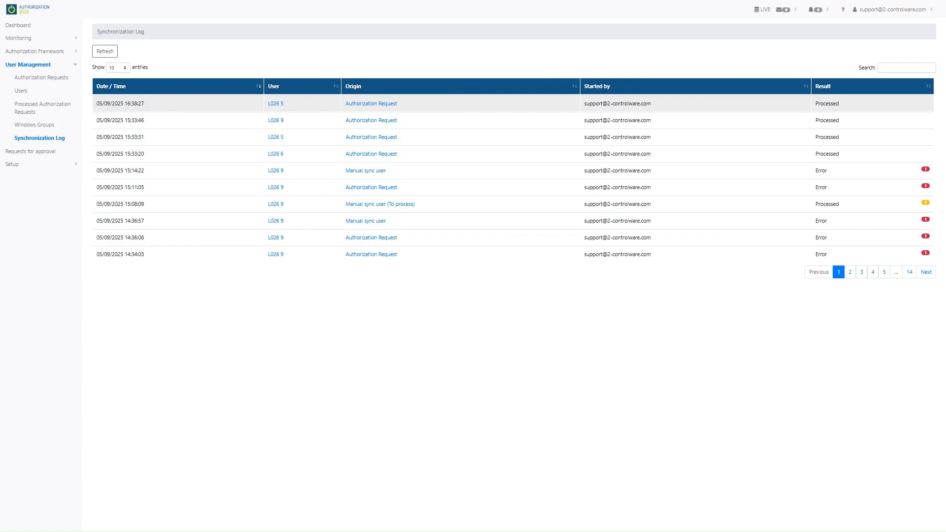
left_click(926, 188)
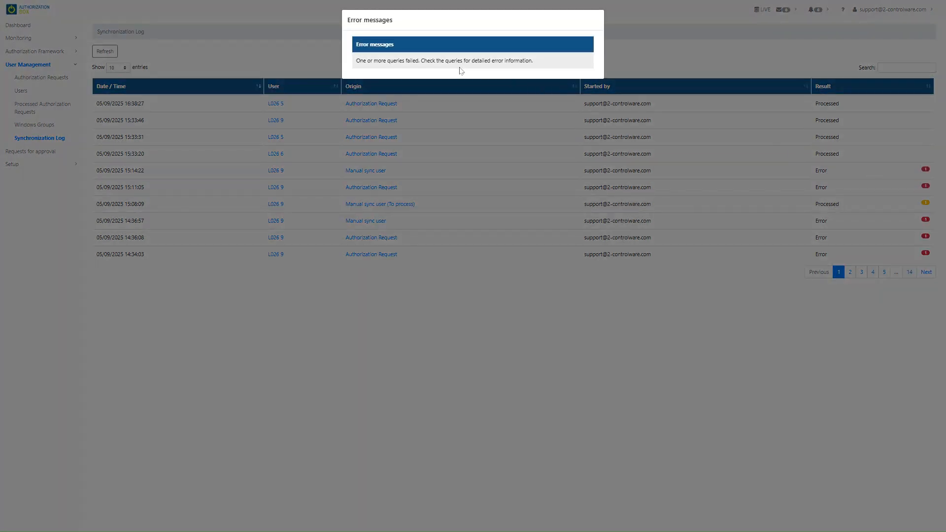
left_click(685, 70)
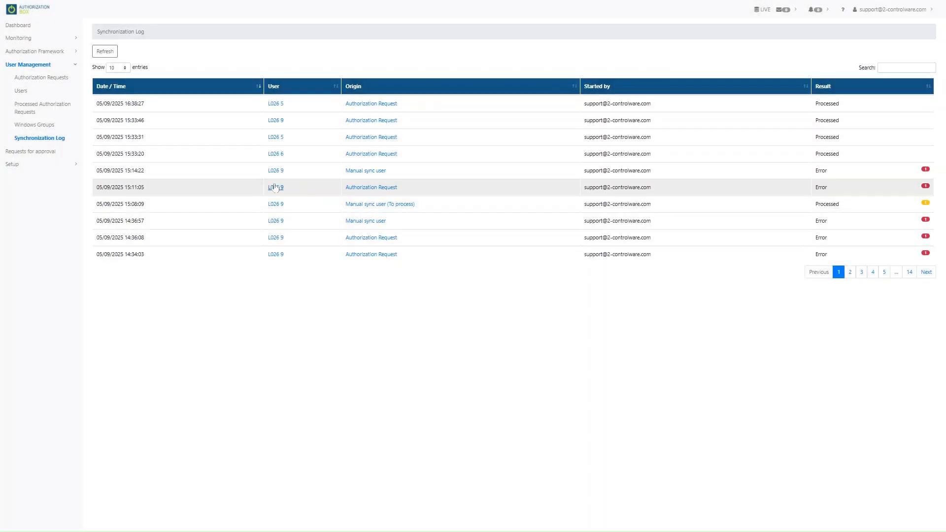
- Open the failed entry's user record and inspect its processed actions
left_click(275, 187)
scroll(260, 298, "down", 7)
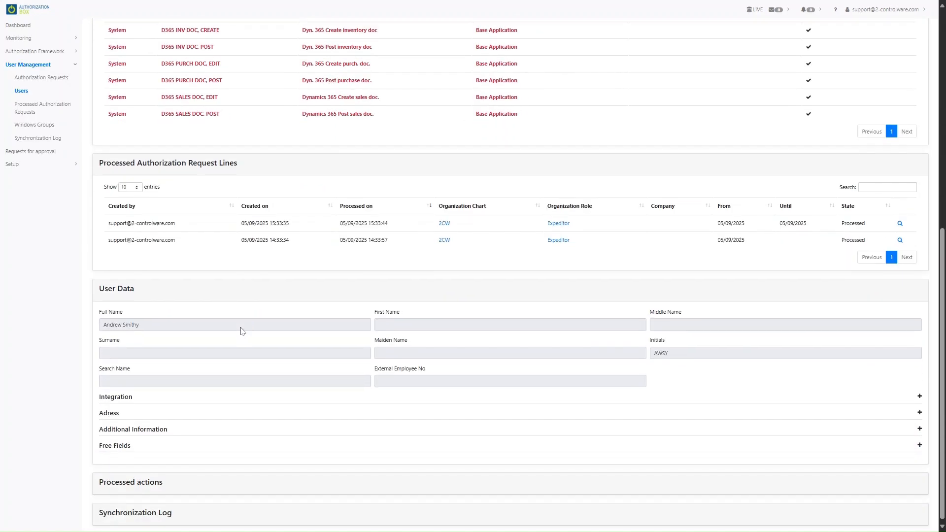
scroll(148, 480, "down", 2)
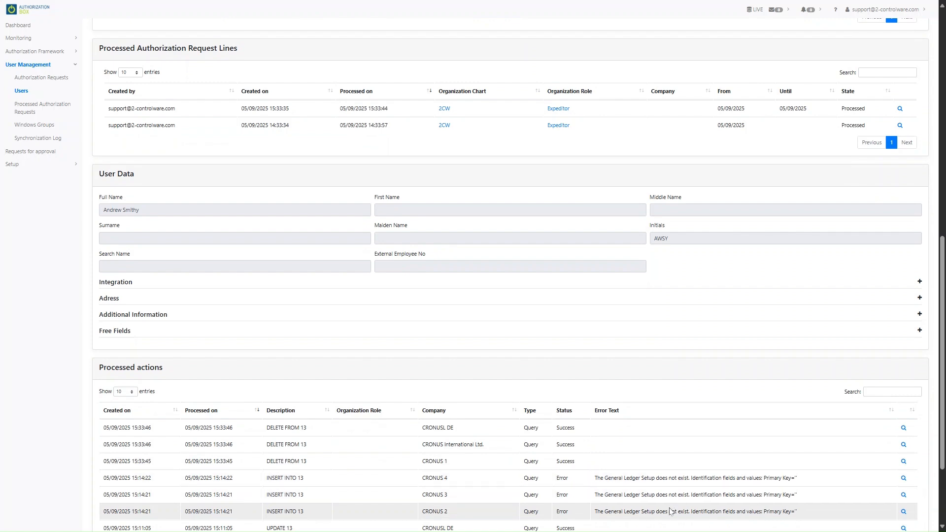
scroll(675, 460, "up", 10)
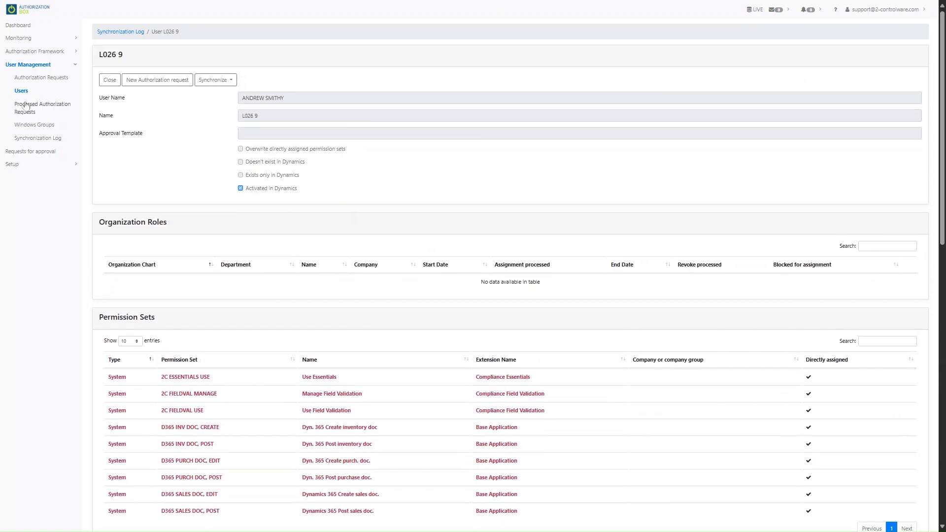
- Sort the Synchronization Log by the Origin column, then view the active Users list
left_click(30, 140)
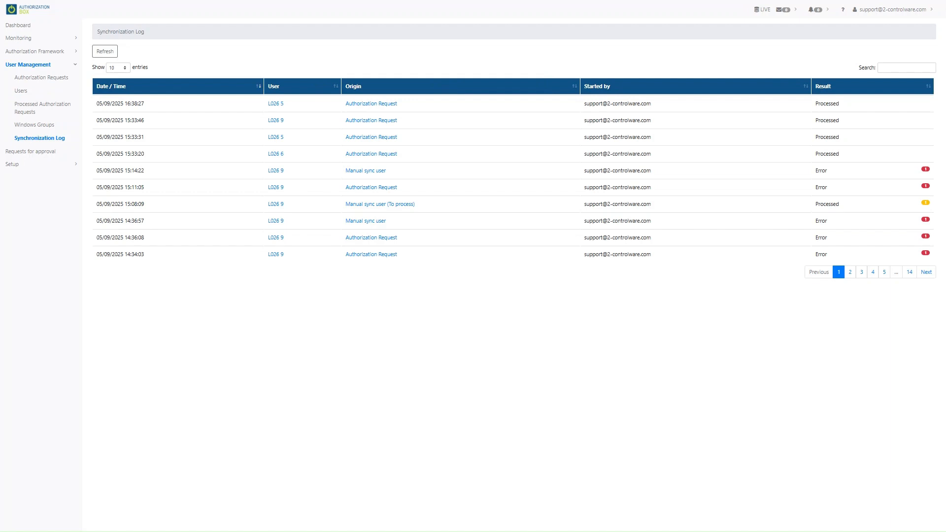
left_click(351, 86)
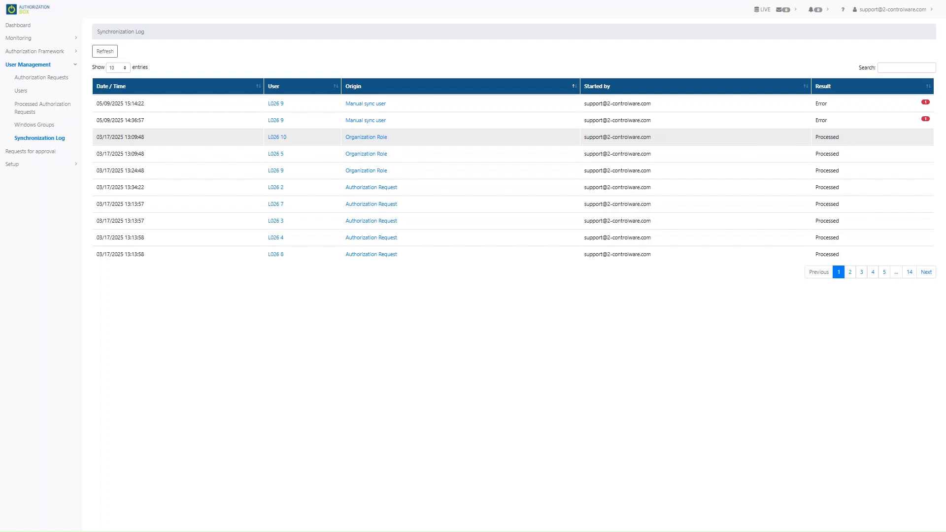
left_click(21, 92)
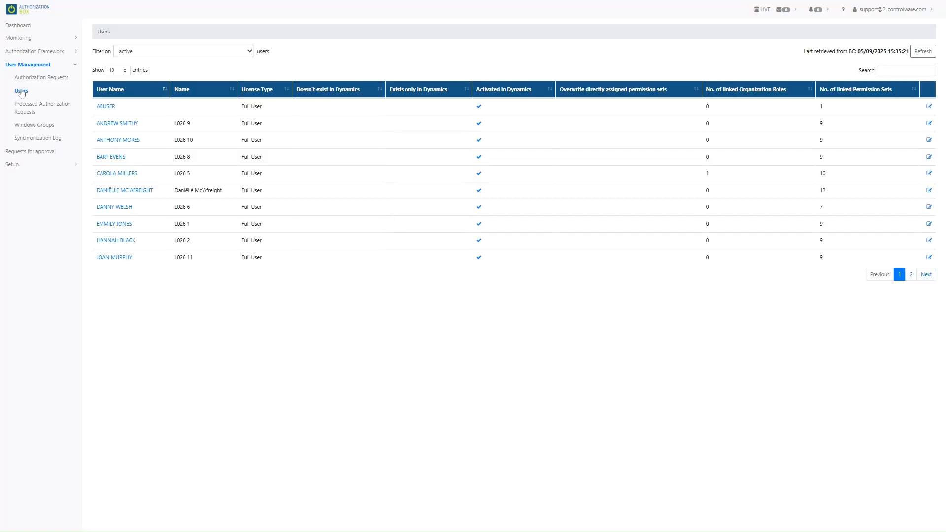
- Open another user's record, start a new authorization request, then remove that request
left_click(111, 141)
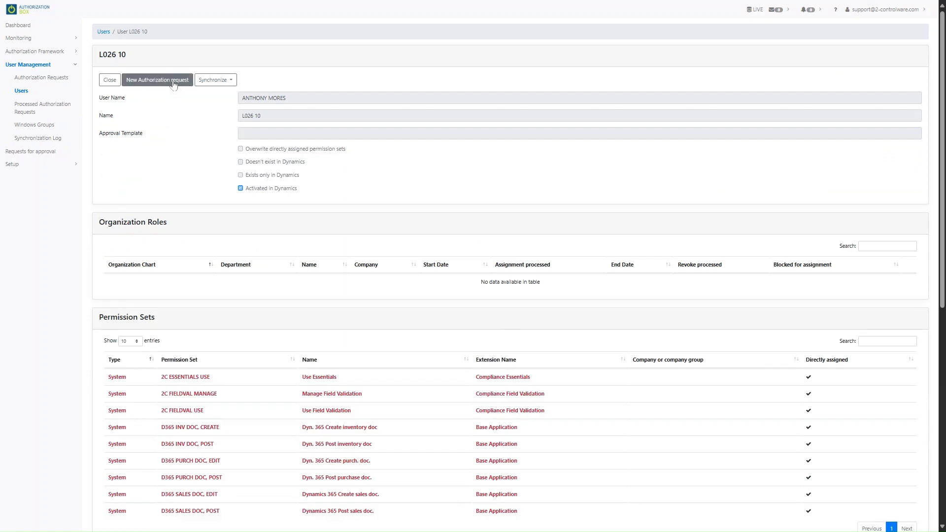
left_click(173, 82)
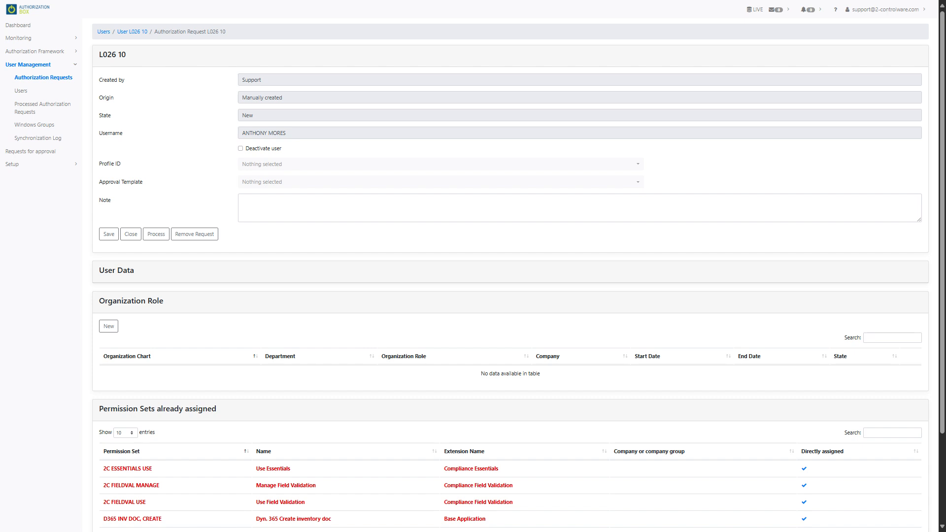
left_click(192, 235)
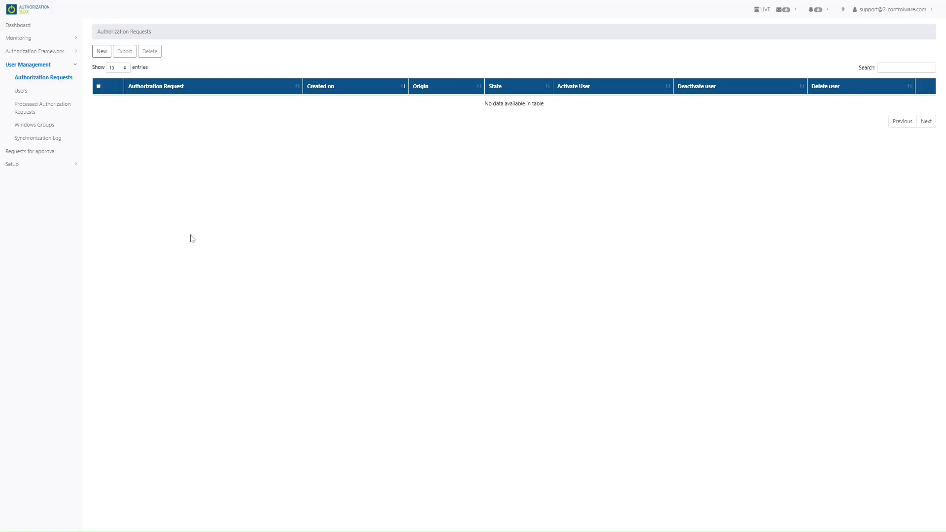